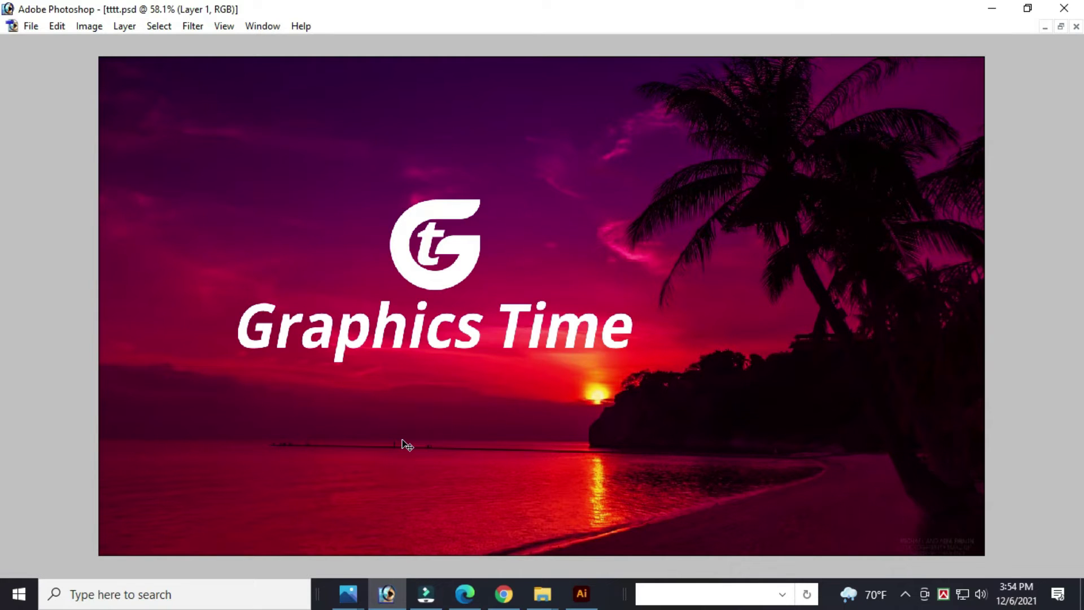
key("Tab")
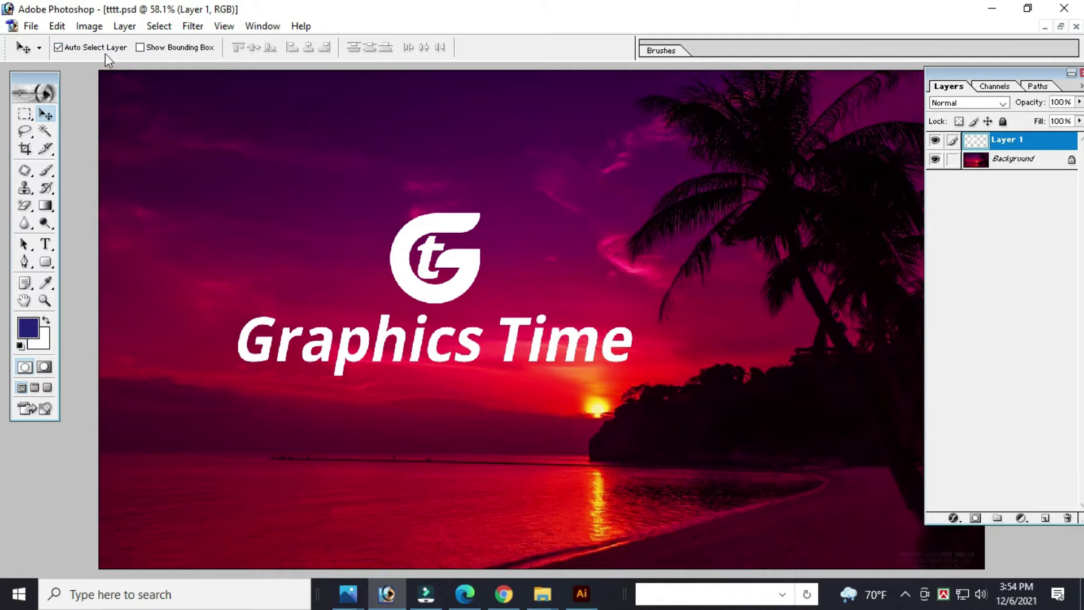
left_click(90, 27)
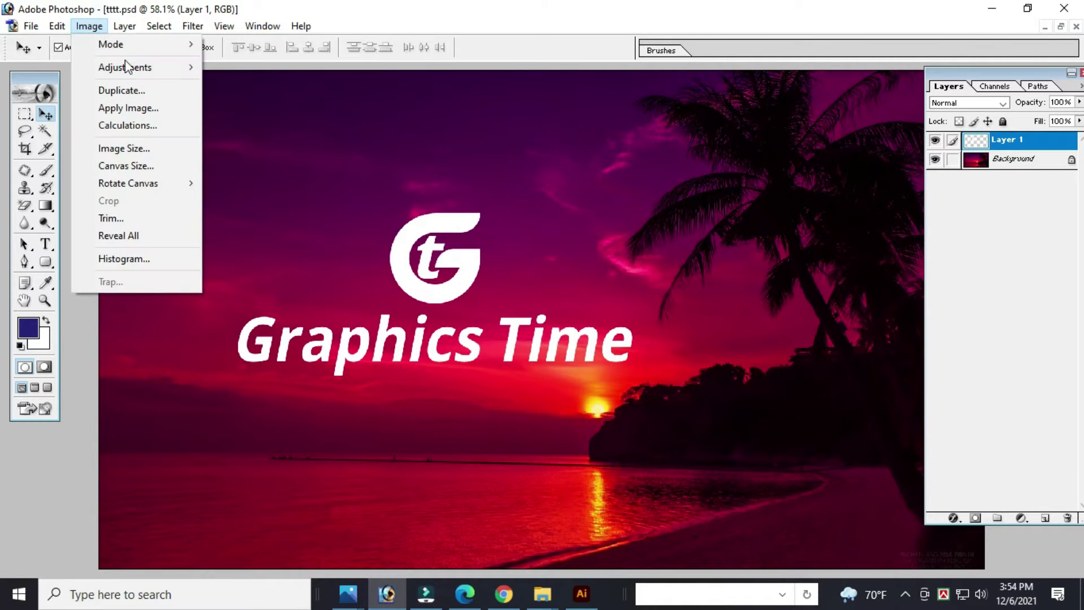
mouse_move(134, 65)
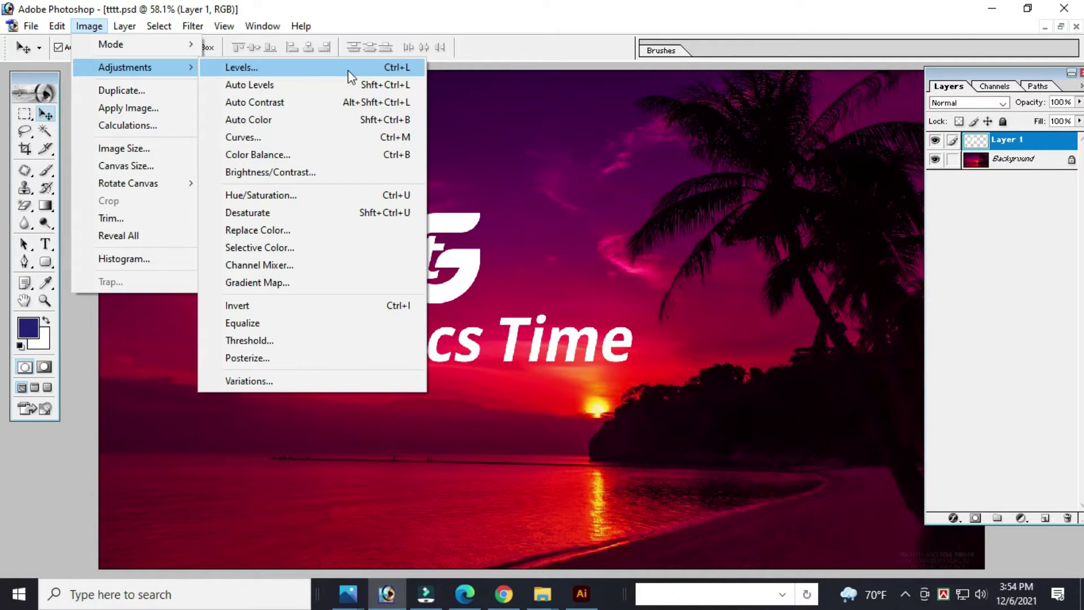
left_click(471, 262)
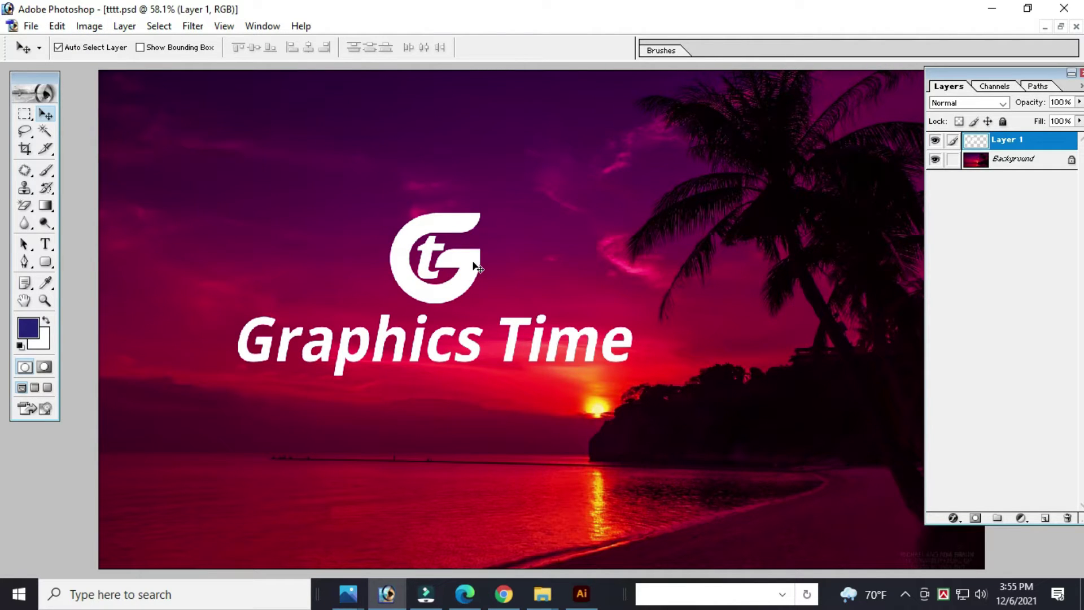
key("Tab")
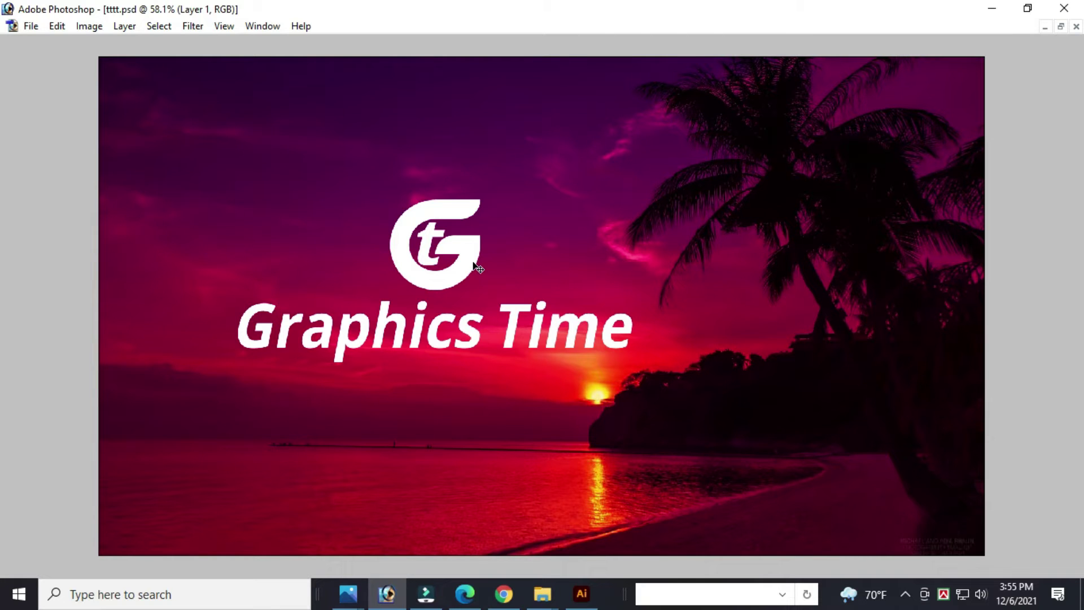
Check the document's Image Size settings and dismiss them without changes
key("alt+i")
key("i")
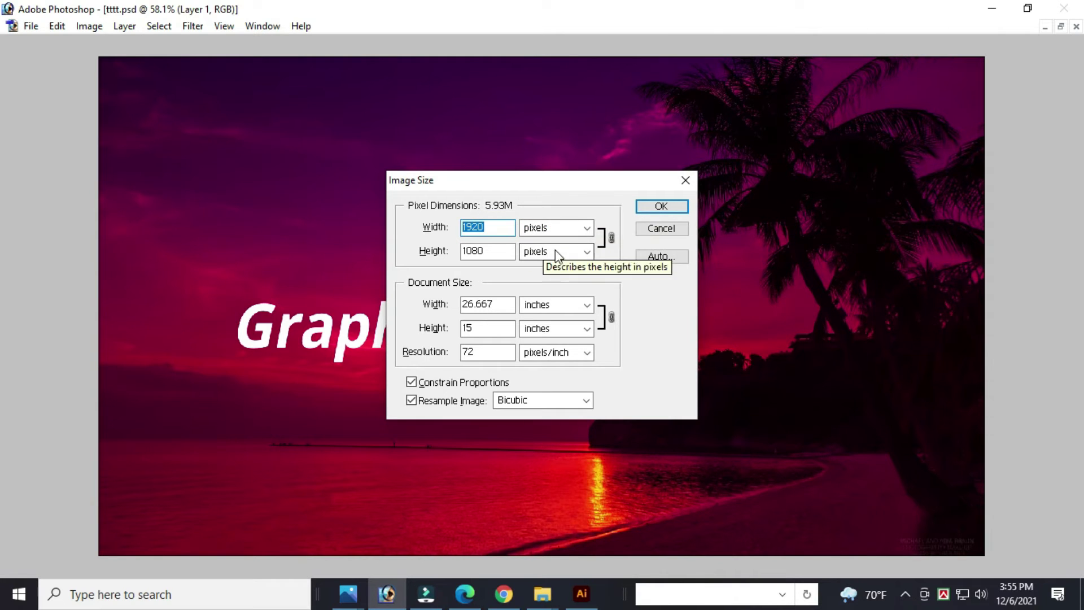
left_click(648, 231)
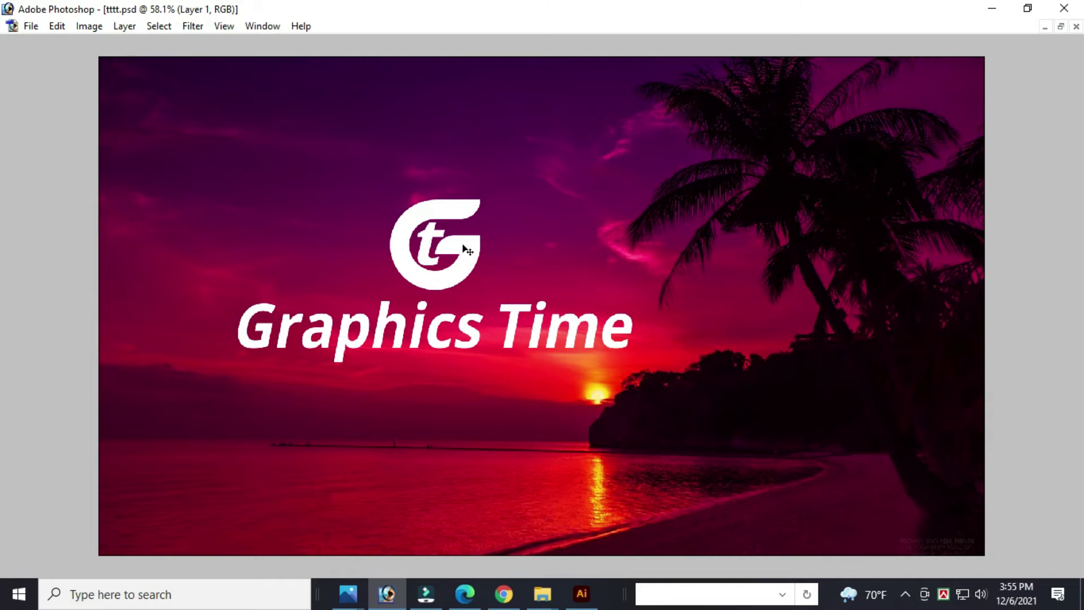
Try a dark purple (#32003F) Stroke layer style on the Graphics Time logo layer
key("alt+l")
key("y")
key("k")
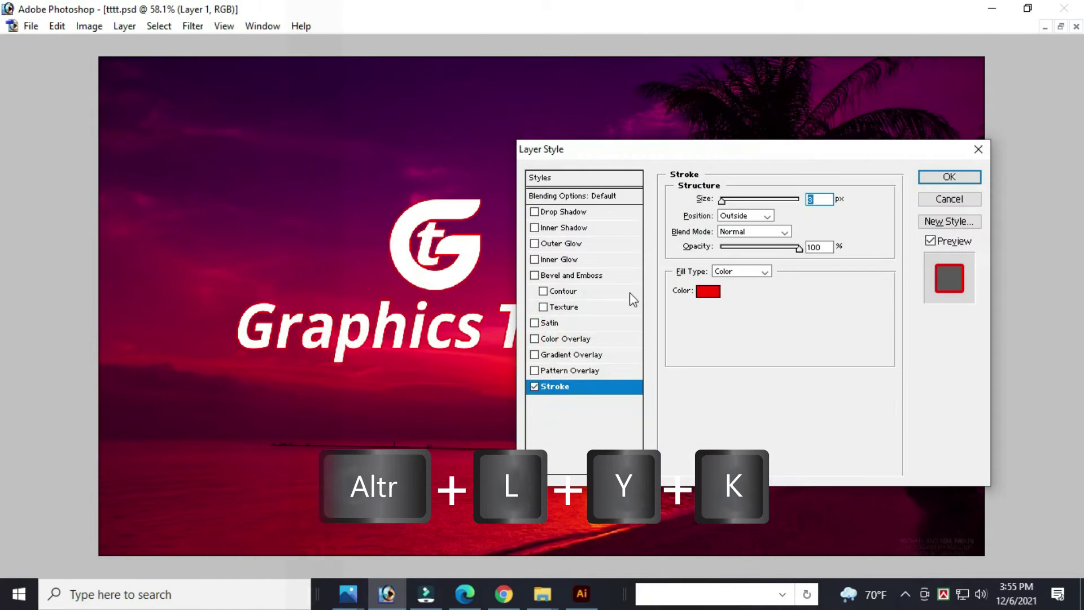
left_click(705, 292)
left_click(375, 80)
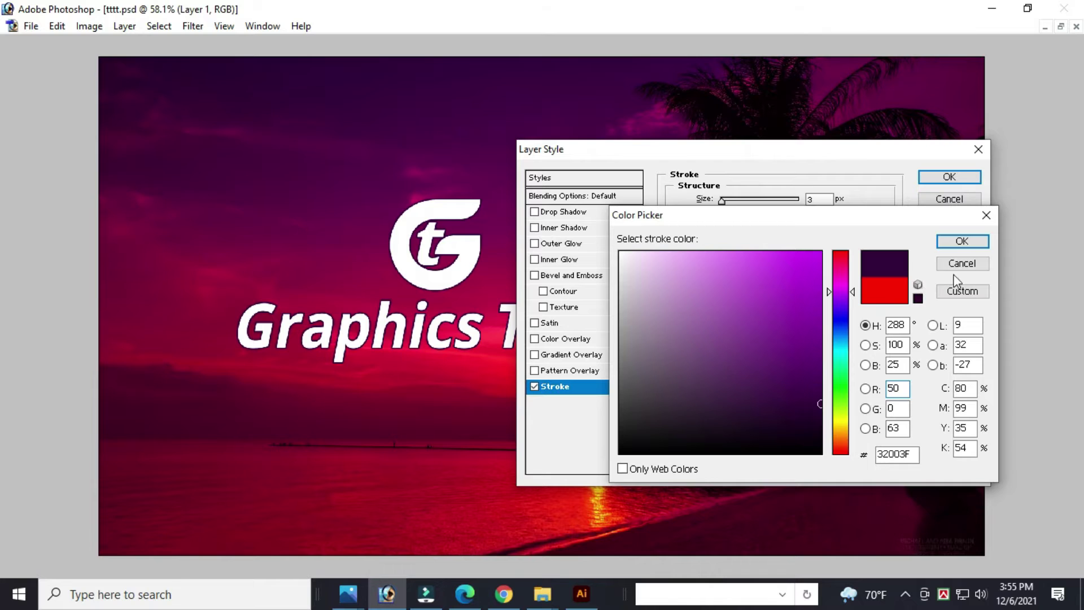
left_click(961, 242)
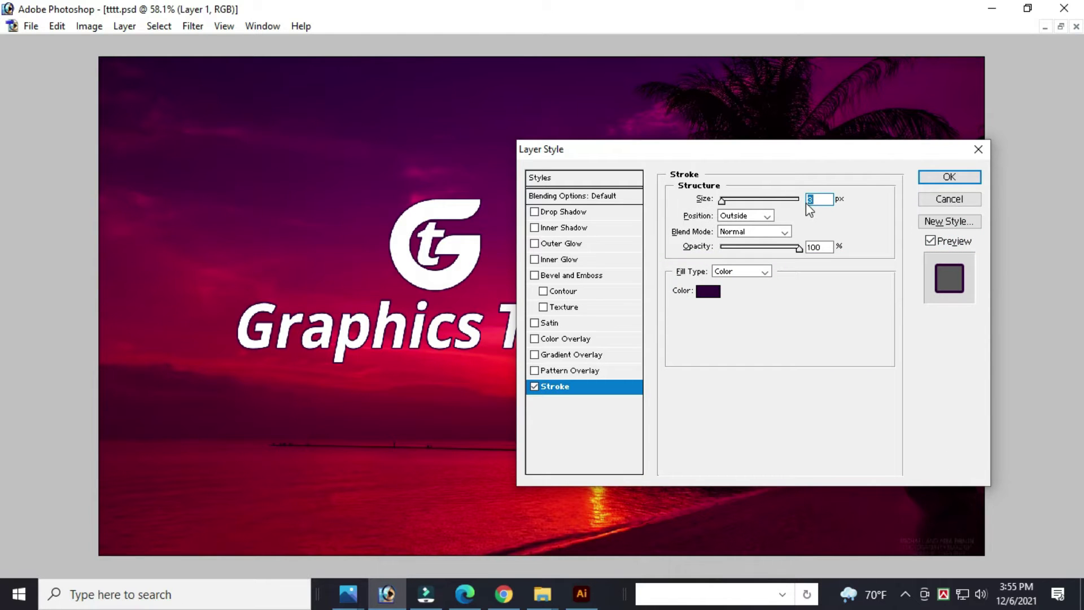
Try a thicker size for the logo's stroke and discard the layer style
key("Up")
key("Up")
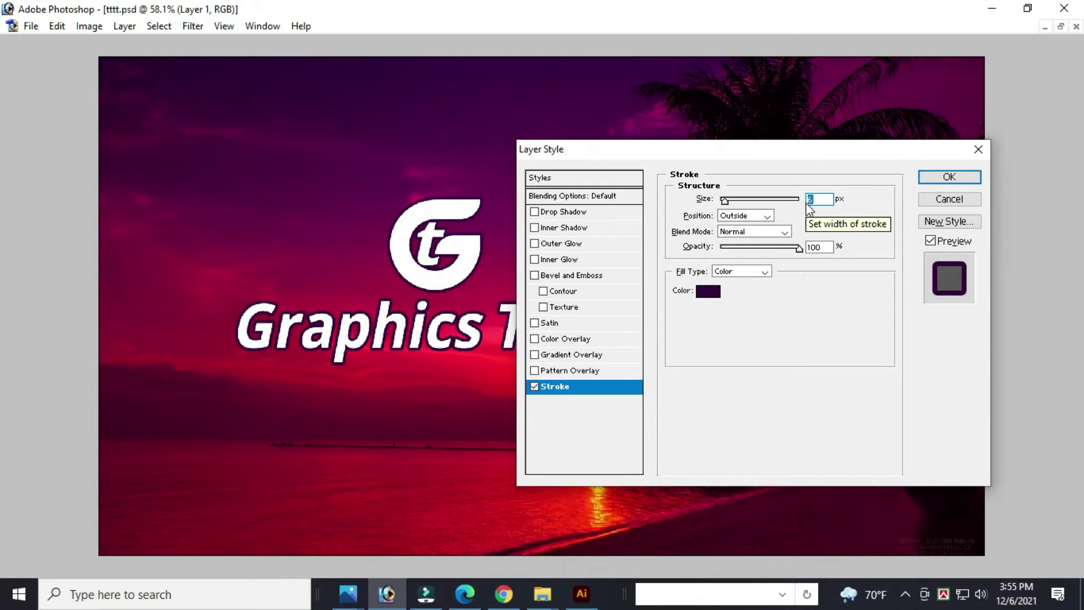
key("Up")
key("Up")
key("Up")
left_click(949, 198)
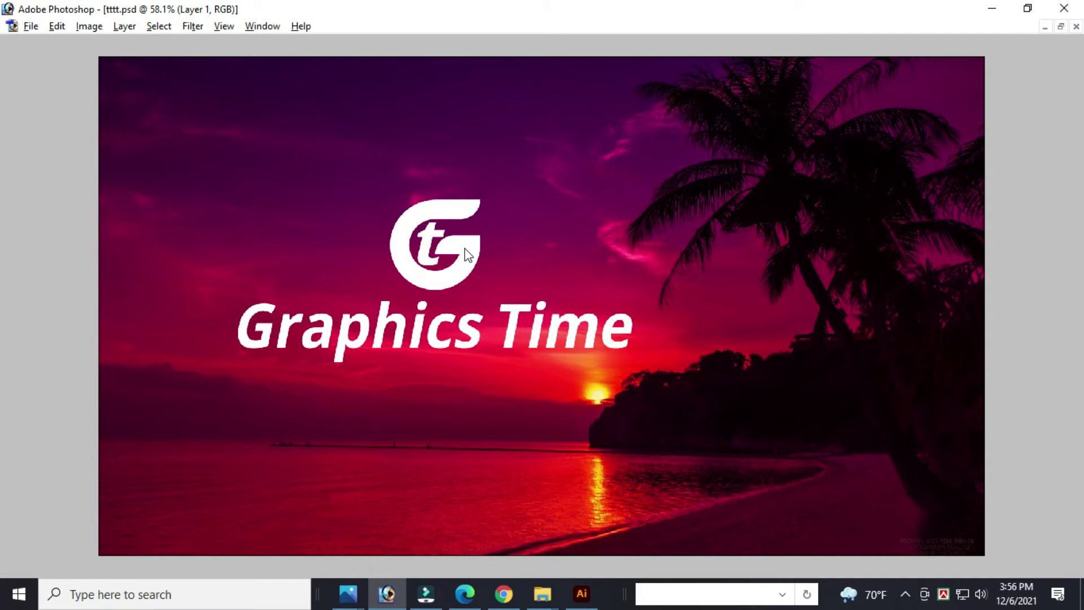
Try a Drop Shadow on the logo layer with 11 px distance and 8% spread, and discard it
key("alt+l")
key("y")
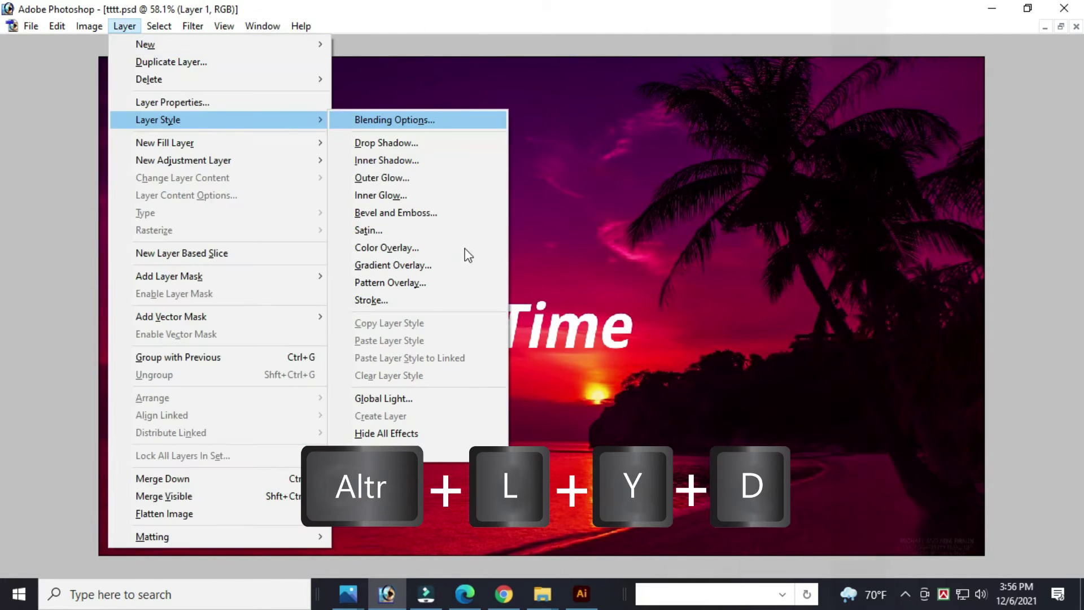
key("d")
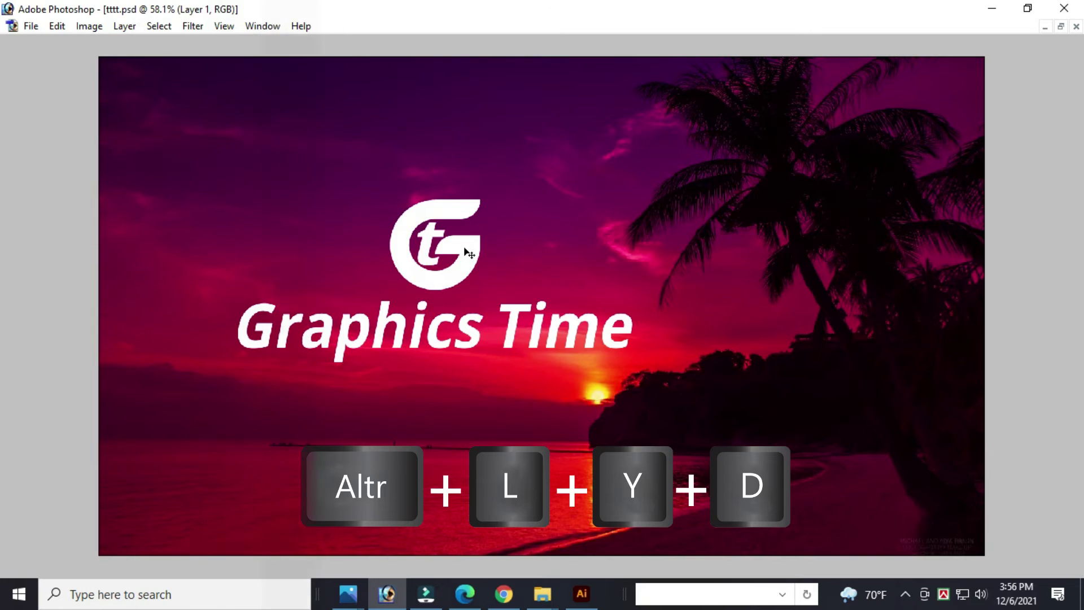
left_click_drag(630, 156, 654, 151)
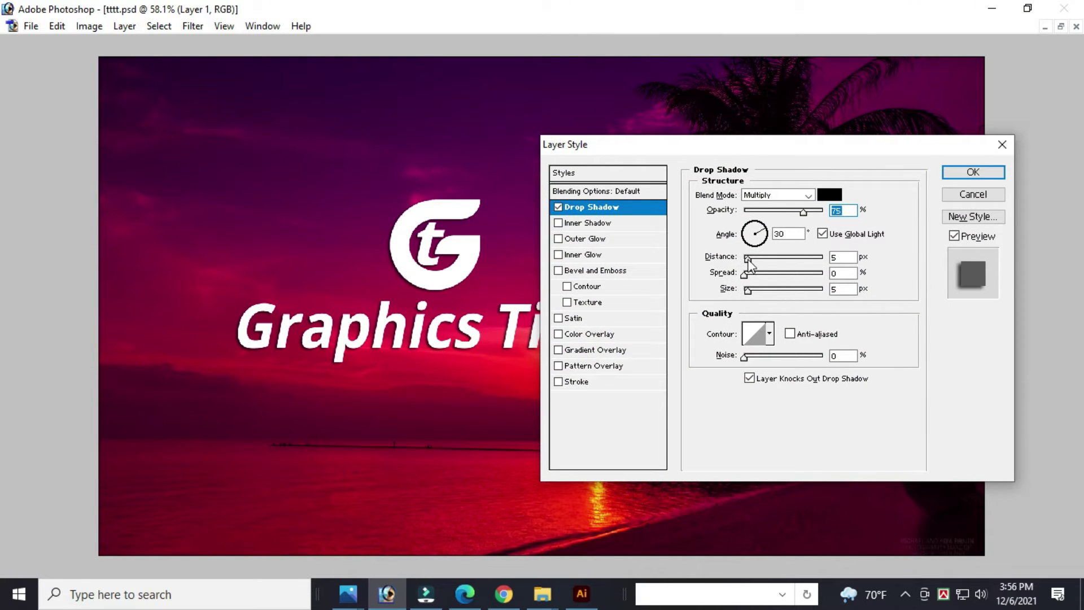
left_click_drag(748, 259, 751, 276)
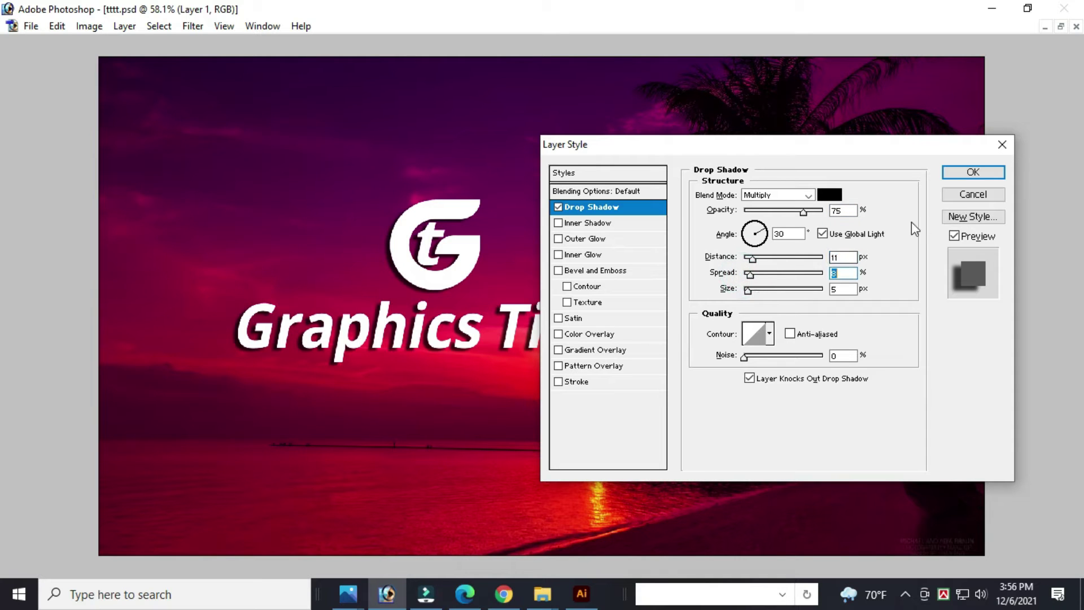
left_click(963, 196)
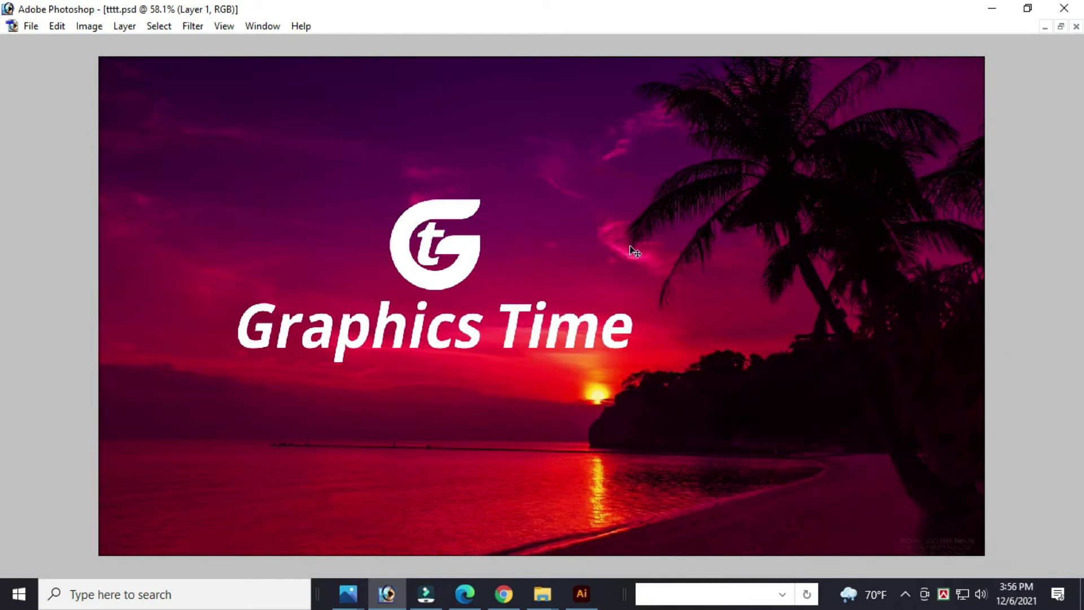
Try a black-to-white Gradient Overlay at 80% opacity on the logo layer, and discard it
left_click(469, 248)
key("alt+l")
key("y")
key("g")
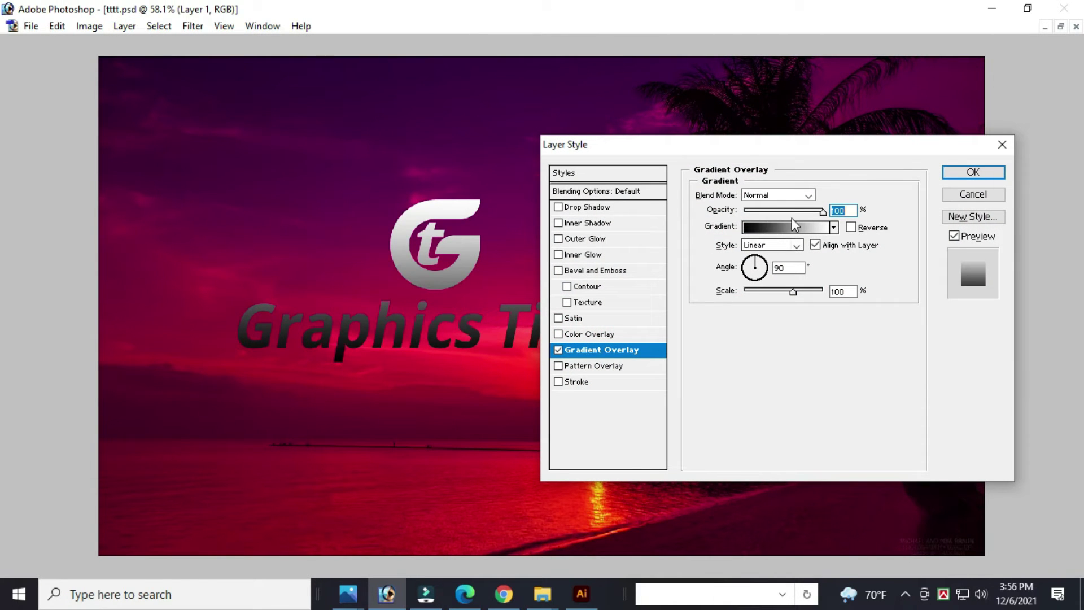
left_click_drag(822, 212, 812, 216)
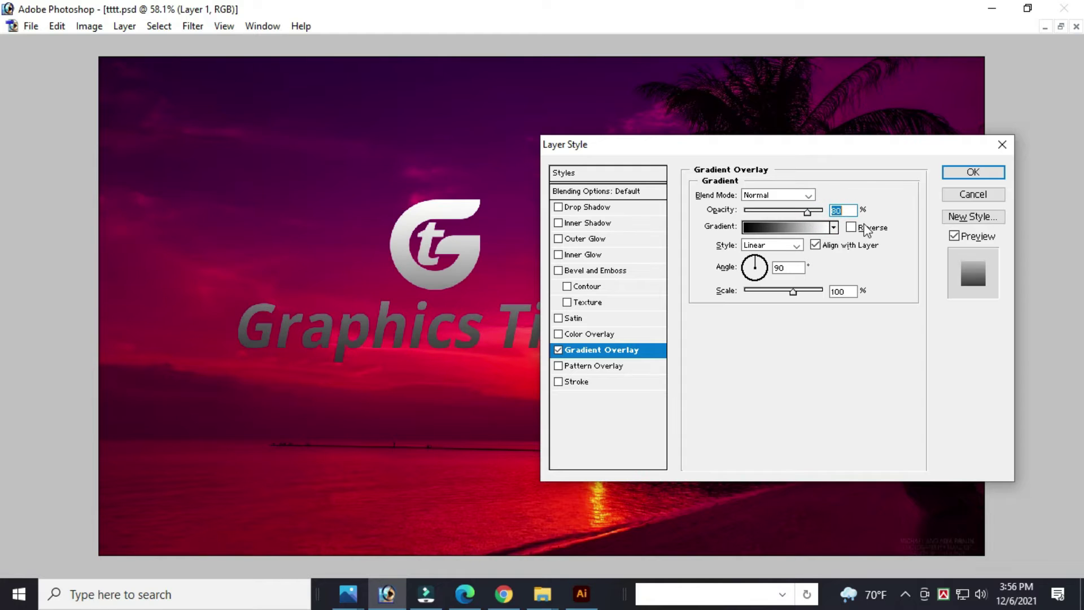
left_click(960, 195)
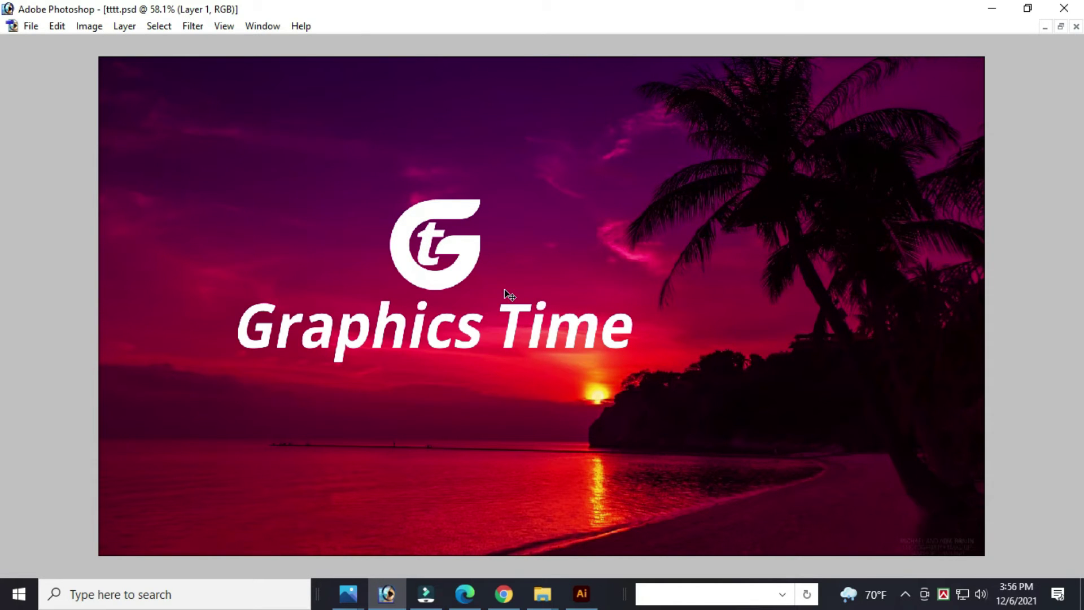
Delete the Graphics Time logo layer and undo the deletion
left_click(468, 250)
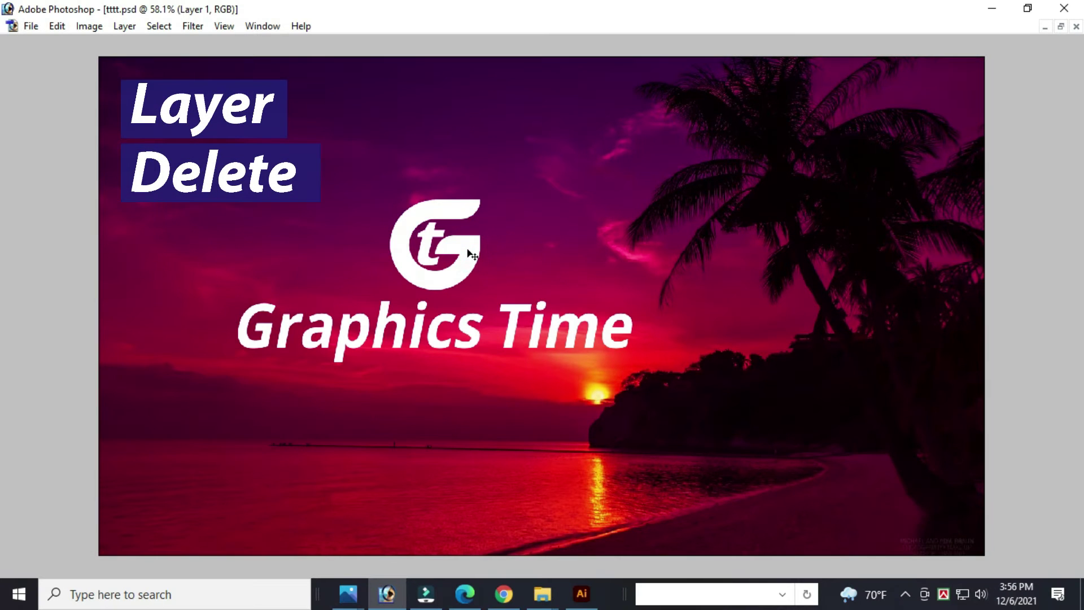
left_click(468, 252)
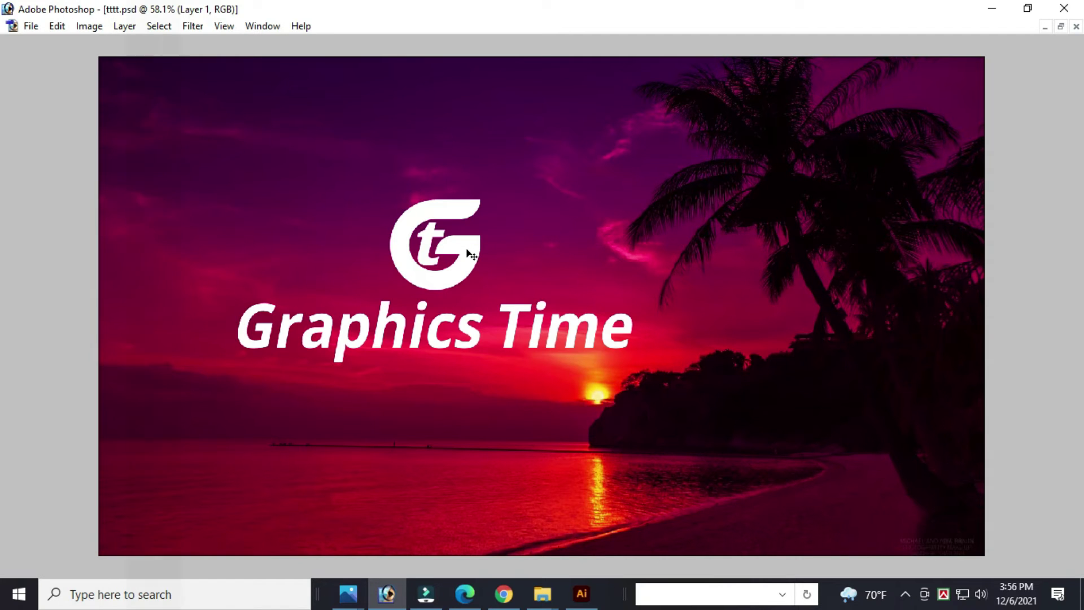
key("alt+l")
key("l")
key("l")
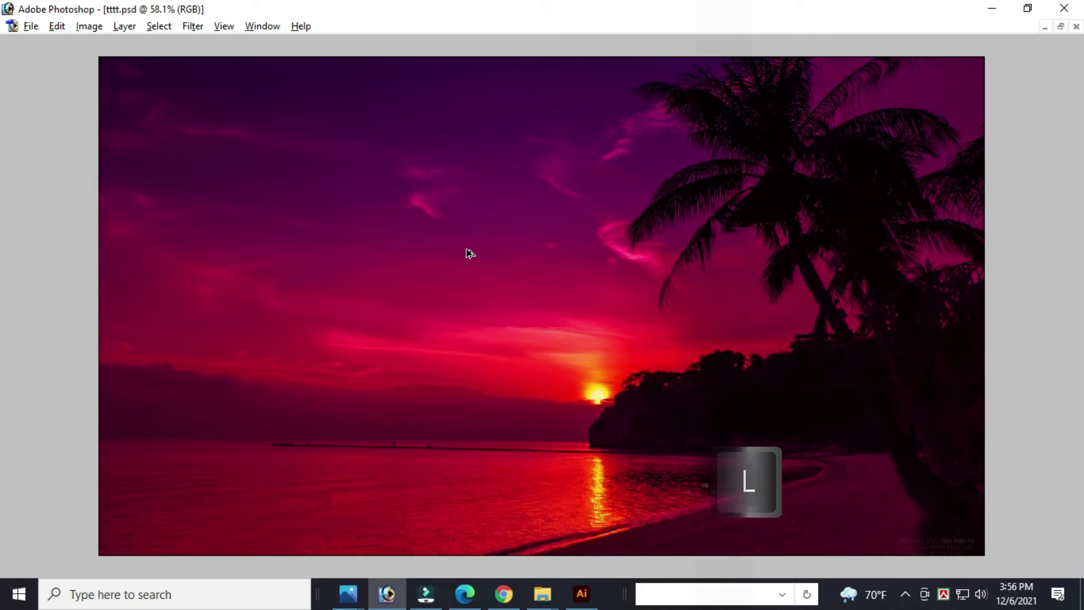
key("ctrl+z")
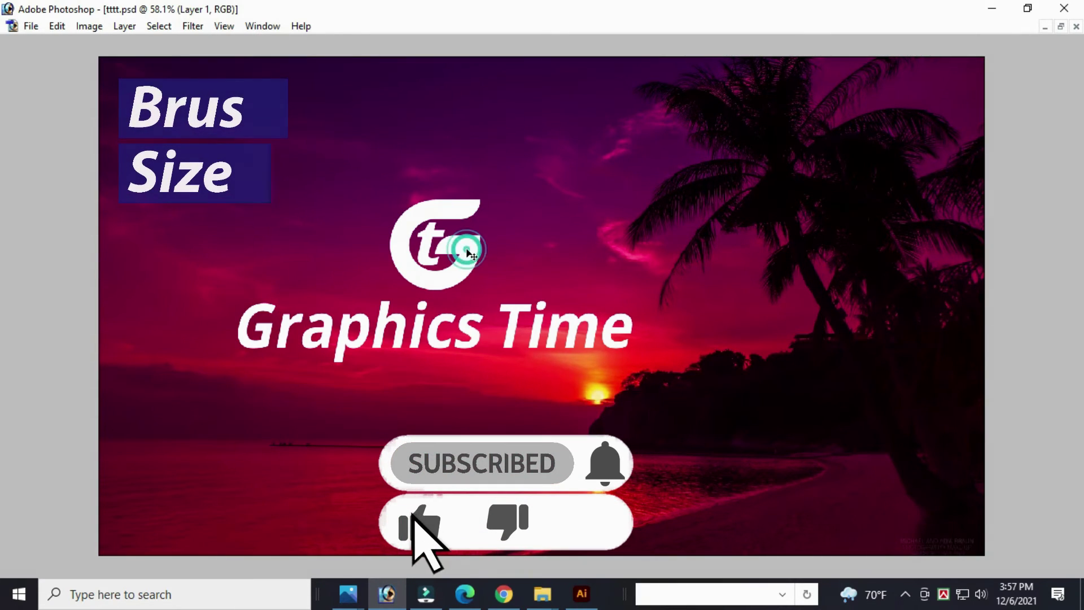
Activate the Clone Stamp tool and shrink its brush to about half its diameter
key("Tab")
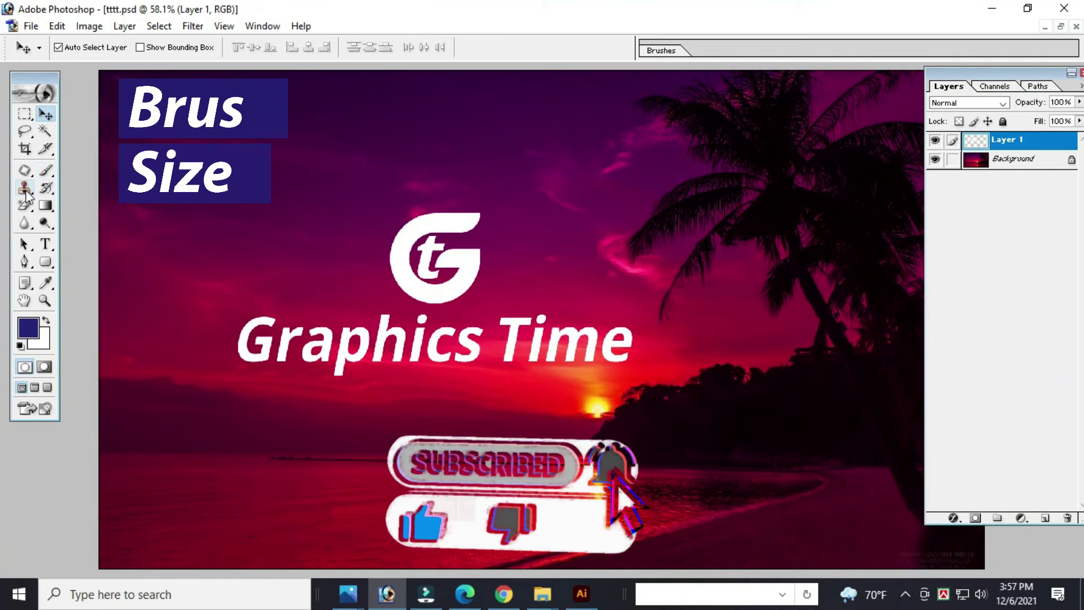
left_click(24, 188)
key("Tab")
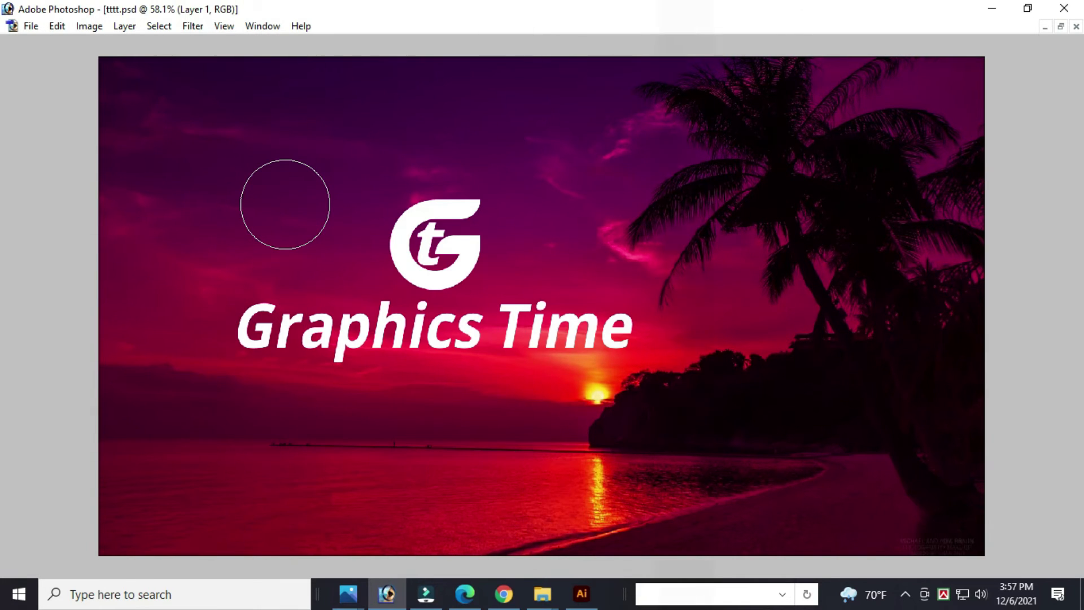
key("bracketleft")
key("bracketleft")
key("bracketleft")
key("bracketleft")
key("bracketleft")
key("bracketleft")
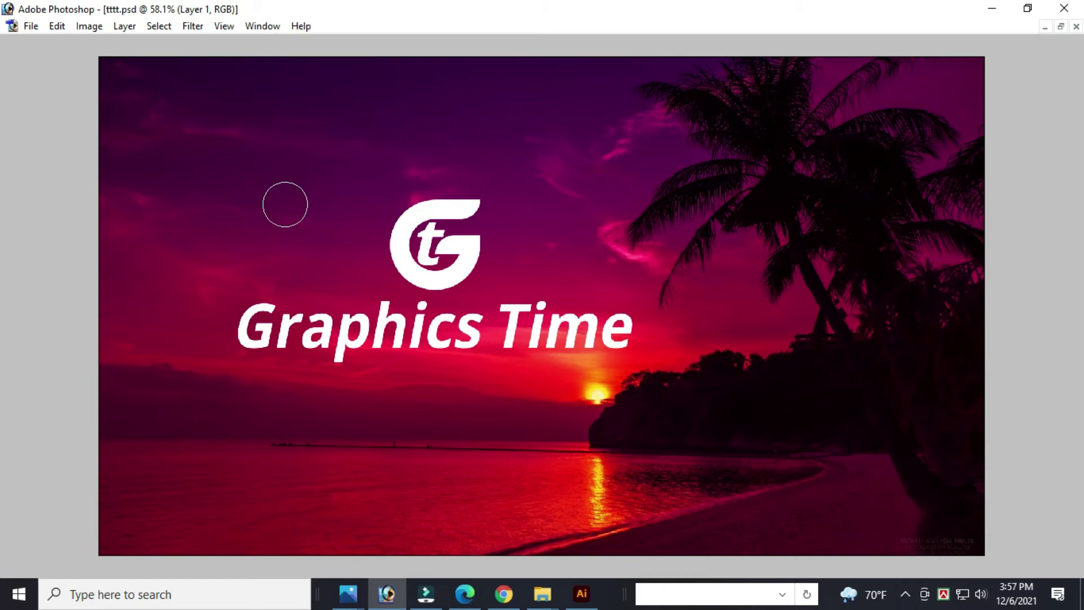
Enlarge the Clone Stamp brush again by three size increments
key("bracketright")
key("bracketright")
key("bracketright")
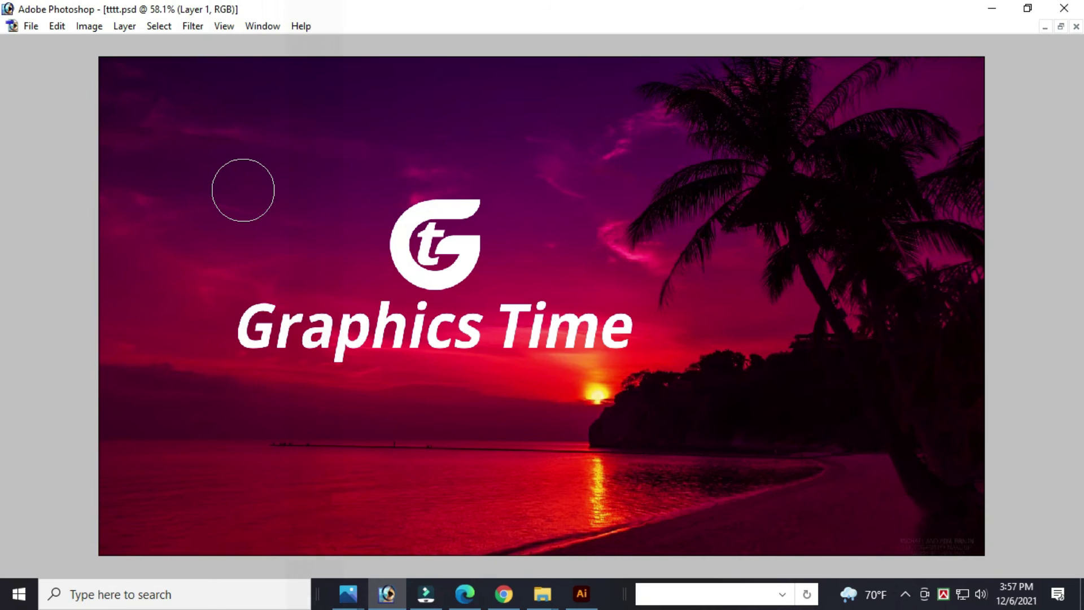
Zoom the canvas in to 100% and pan it to bring the logo closer to the centre
key("ctrl+space")
left_click(351, 223, "ctrl")
left_click(351, 223, "ctrl")
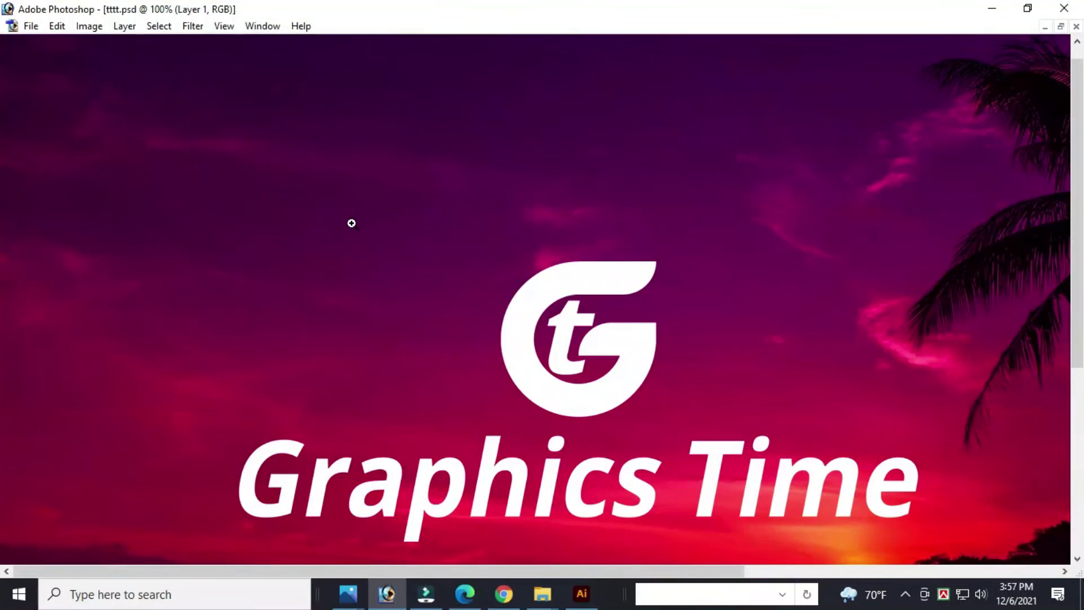
mouse_move(416, 276)
left_mouse_down()
mouse_move(399, 184)
mouse_move(403, 222)
mouse_move(375, 225)
left_mouse_up()
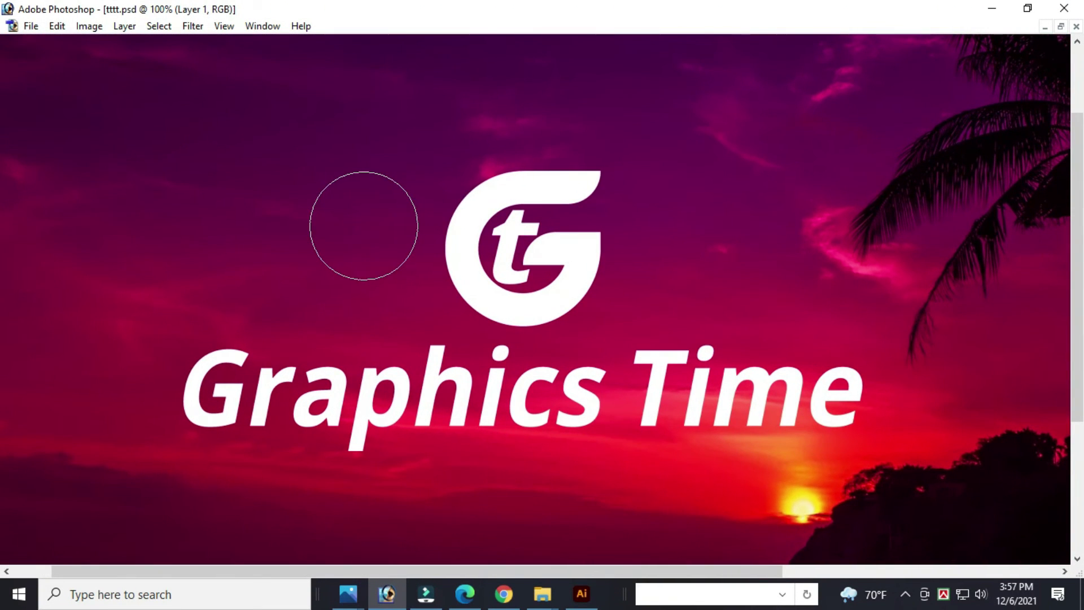
Zoom the canvas out to 16.7% and fit the whole image back on screen
key("ctrl+alt+space")
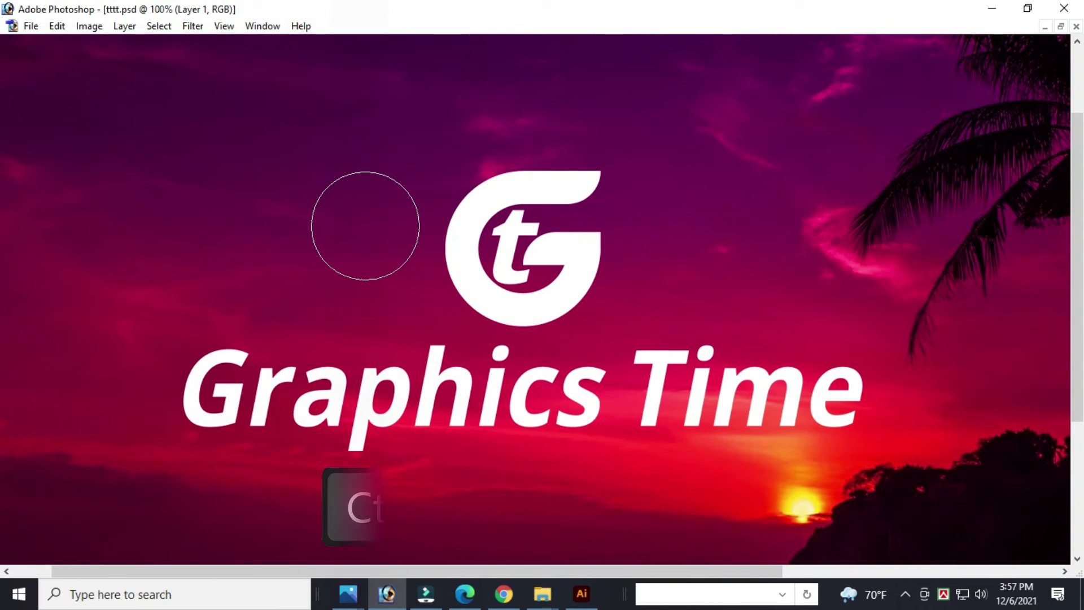
left_click(366, 226, "ctrl+alt")
left_click(367, 225, "ctrl+alt")
left_click(366, 225, "ctrl+alt")
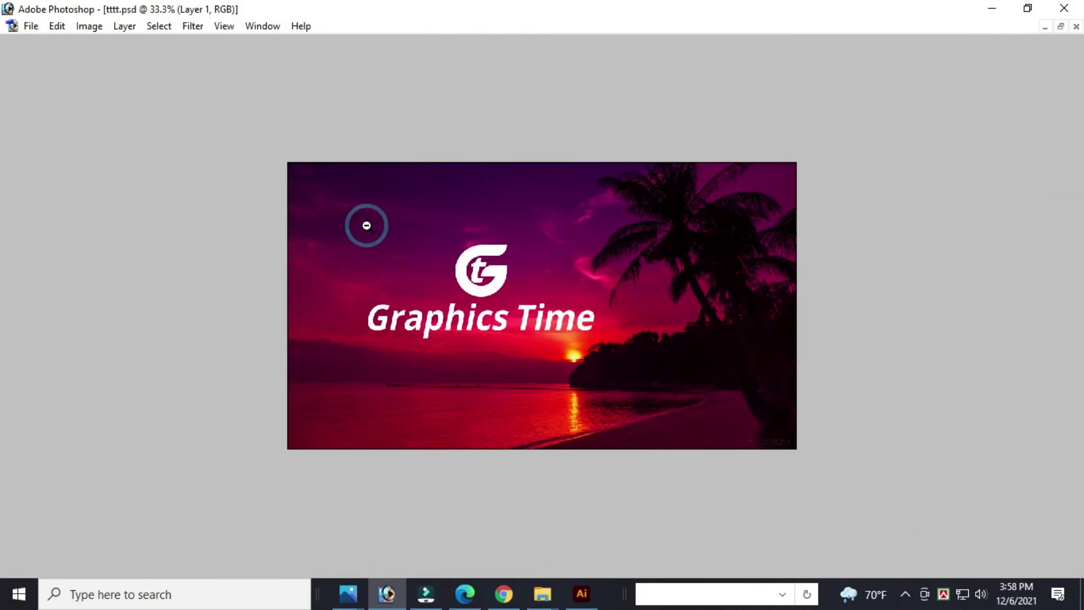
left_click(367, 225, "ctrl+alt")
left_click(367, 226, "ctrl+alt")
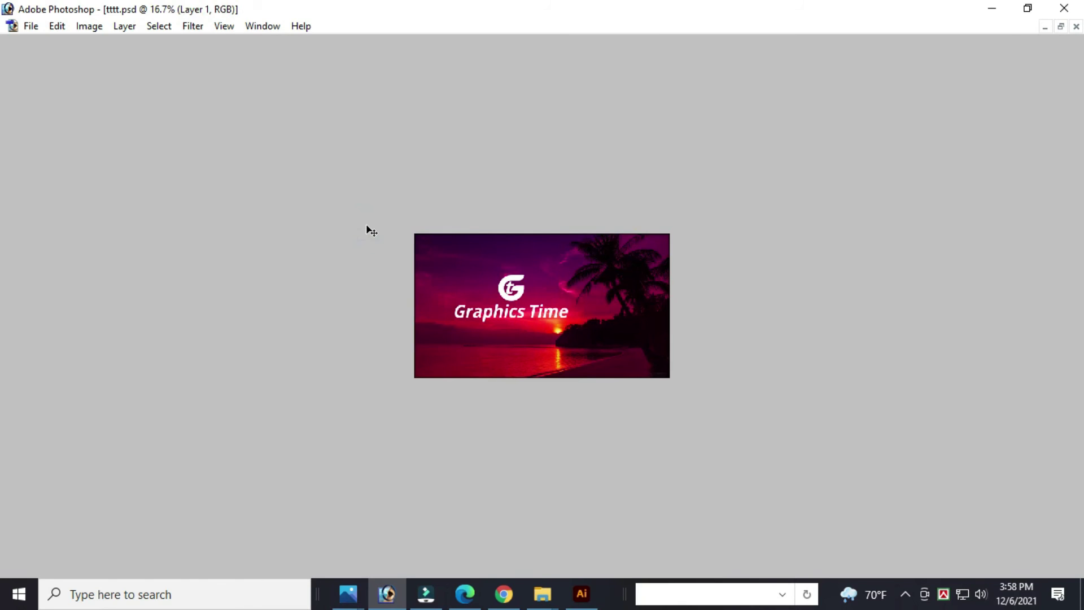
key("ctrl+0")
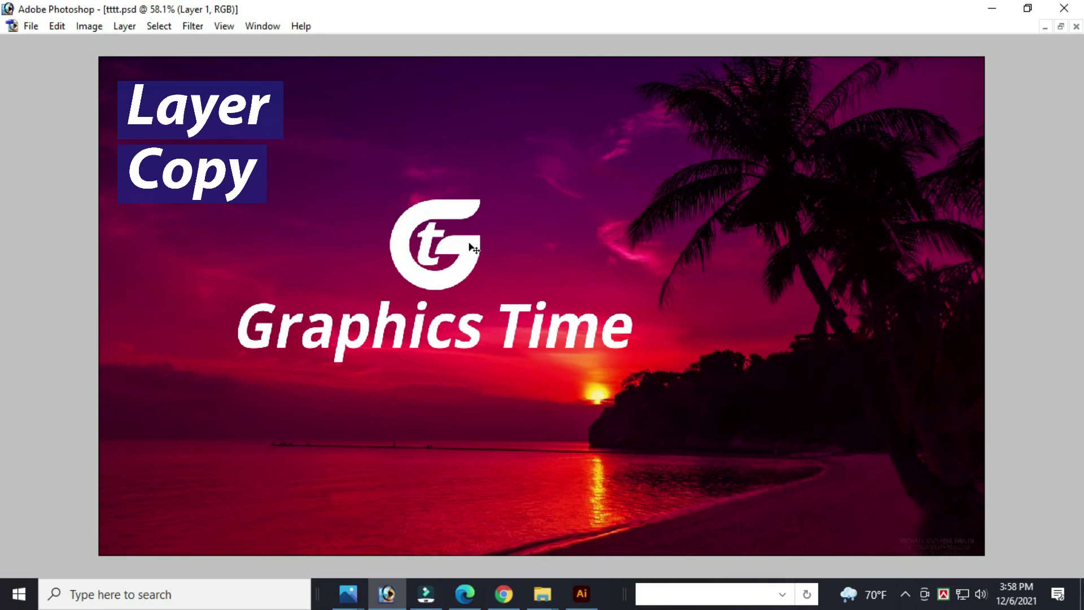
Bring the hidden panels back and move the Layer 1 logo slightly upward on the sunset image
key("Tab")
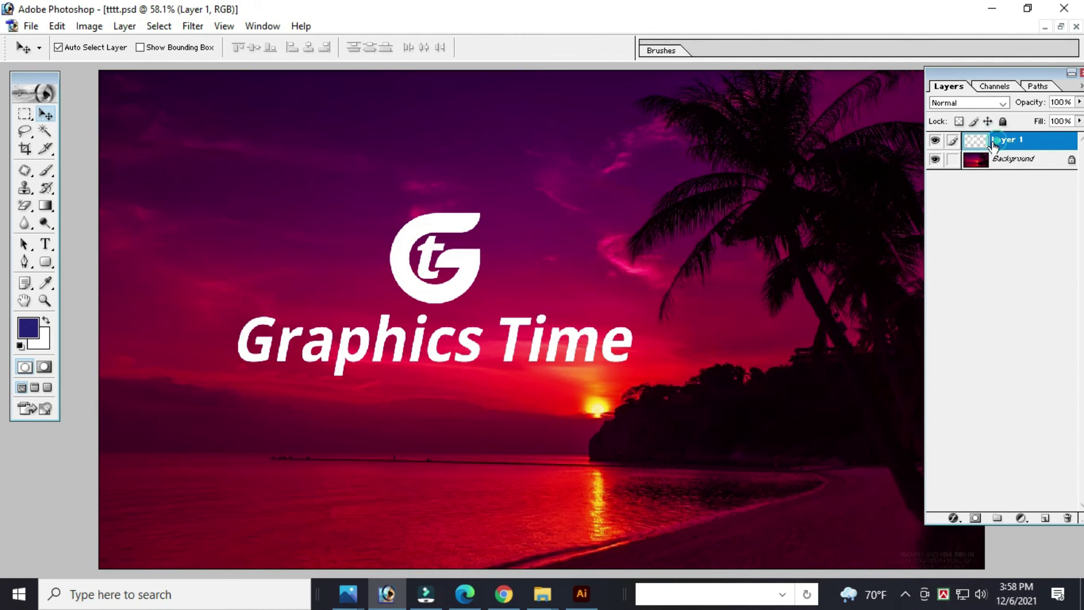
left_click_drag(471, 271, 471, 258)
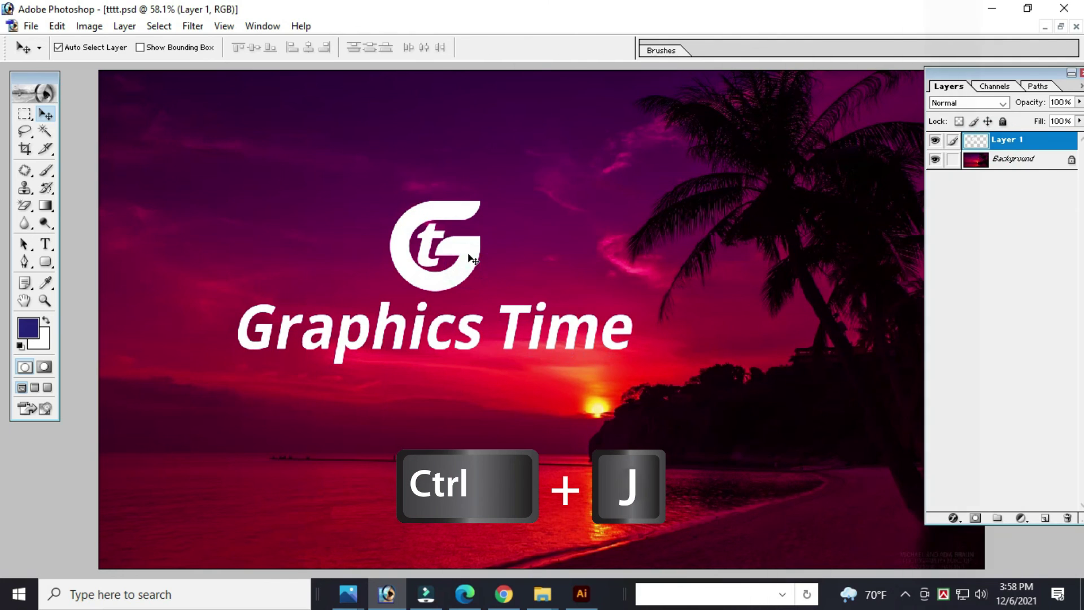
Try duplicating Layer 1 and moving the copy down over the original logo text, and undo both changes
key("ctrl+j")
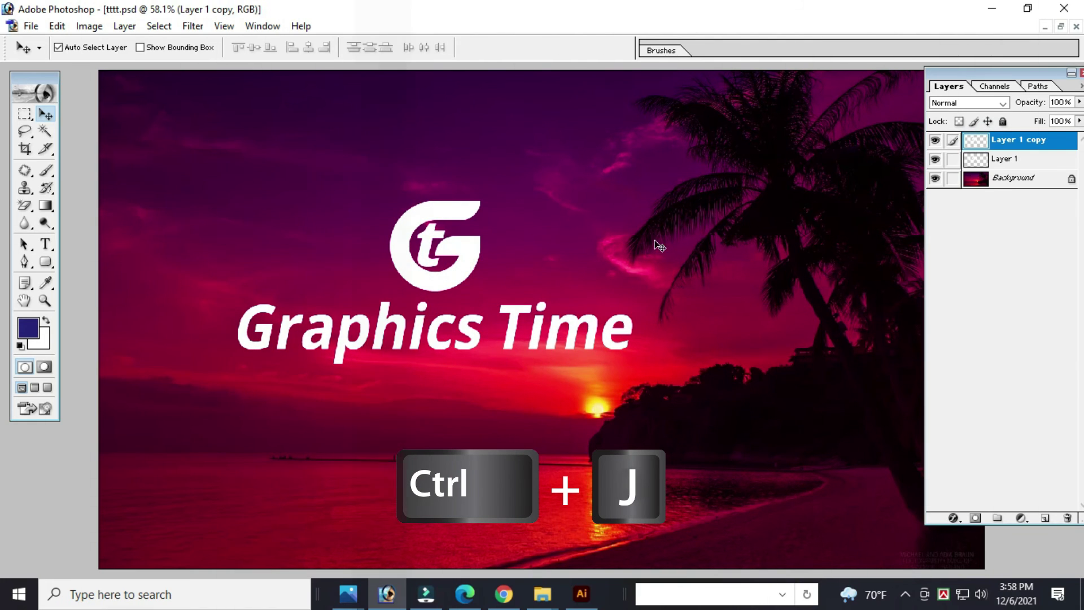
left_click_drag(468, 255, 461, 316)
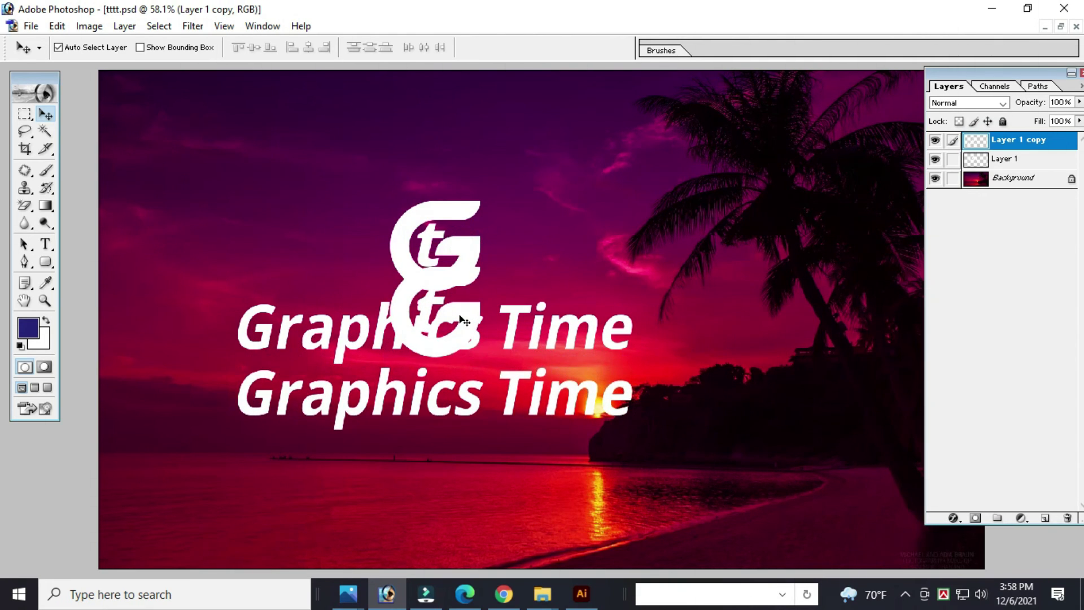
key("ctrl+z")
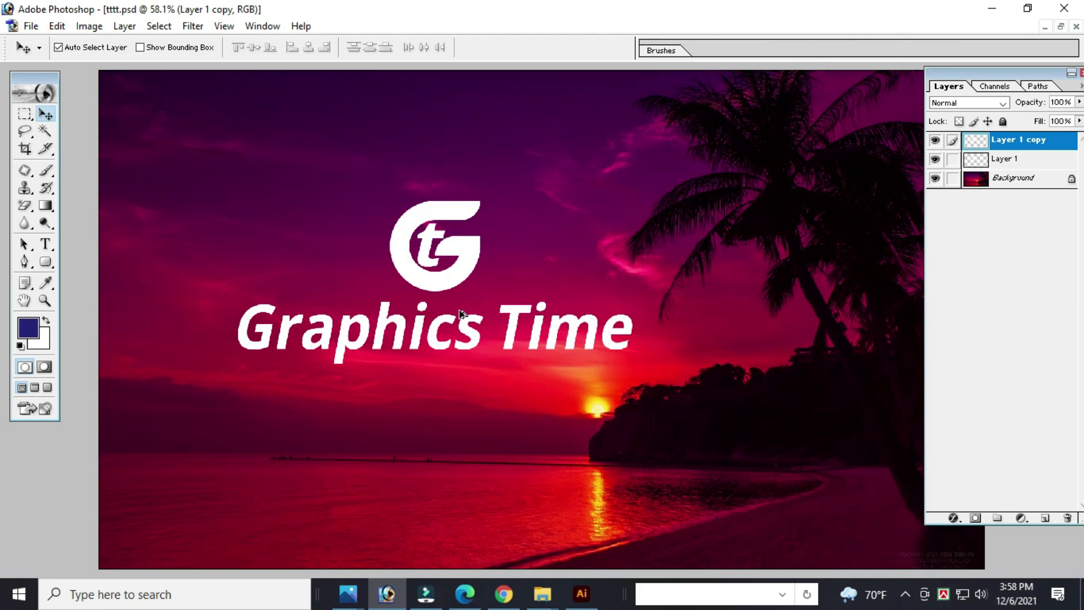
key("ctrl+alt+z")
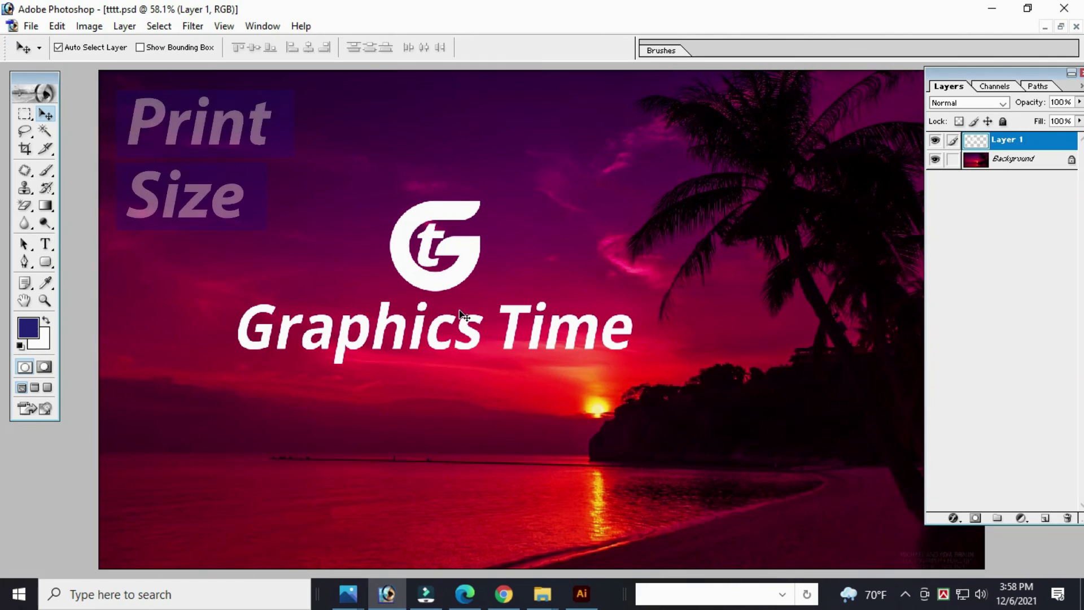
Show the image at print size with the panels hidden and bring the logo closer to the centre of the view
key("Tab")
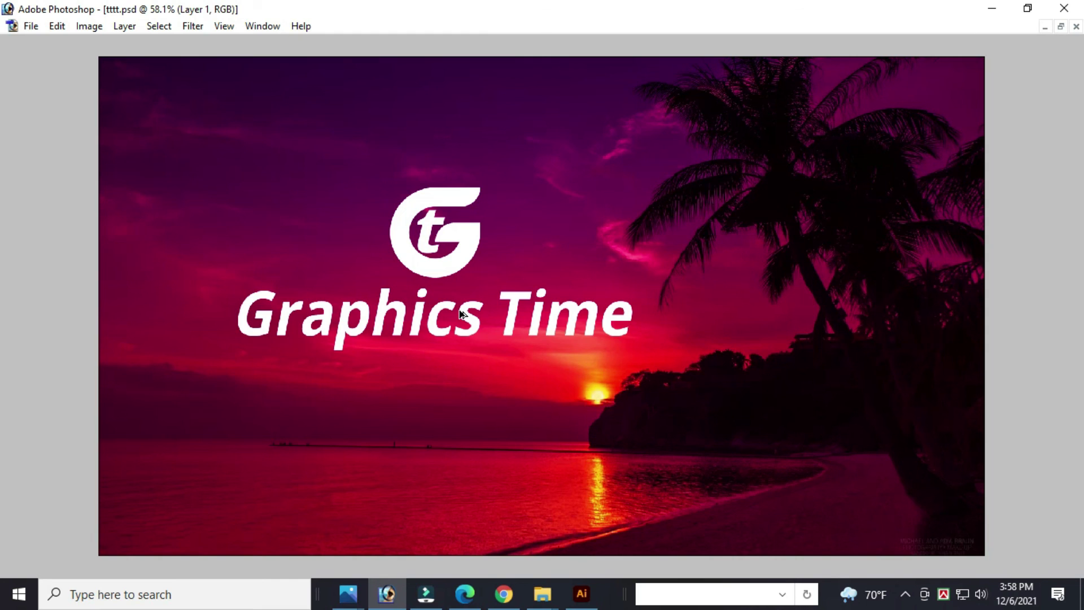
key("ctrl+alt+0")
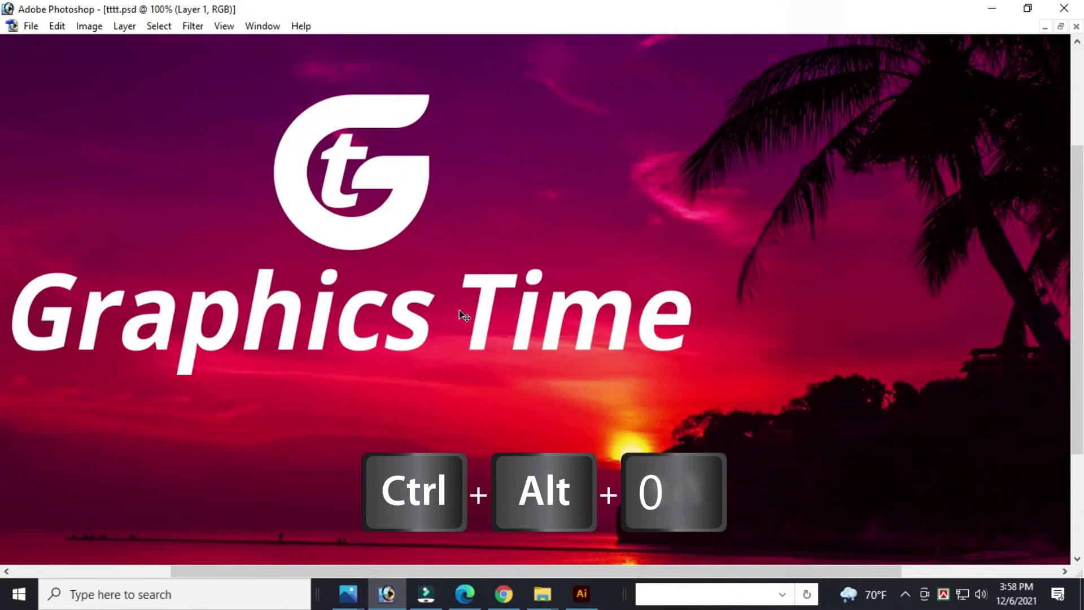
left_click_drag(460, 311, 568, 391)
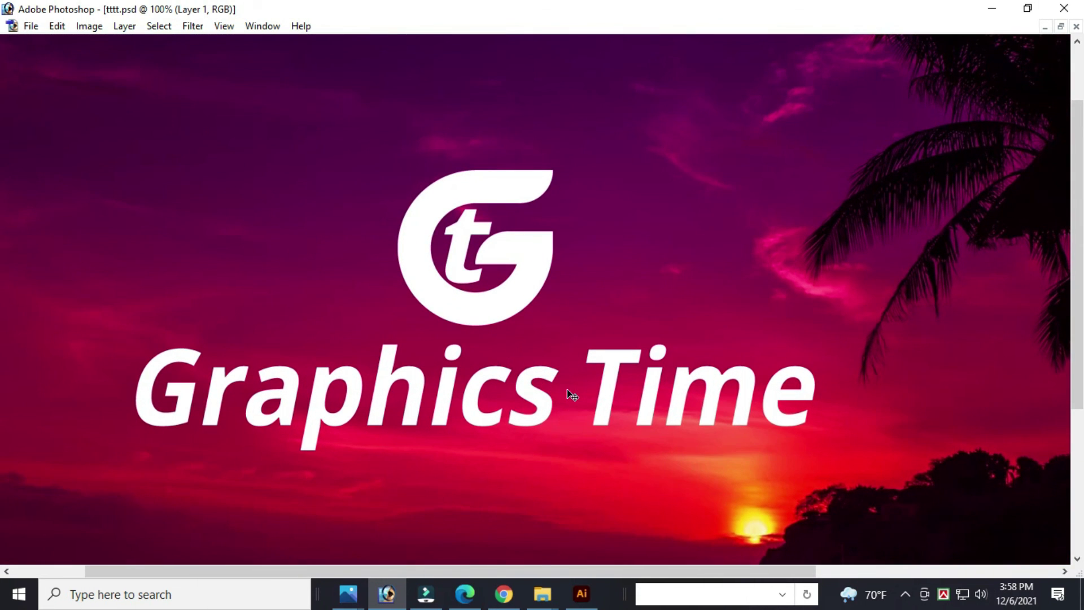